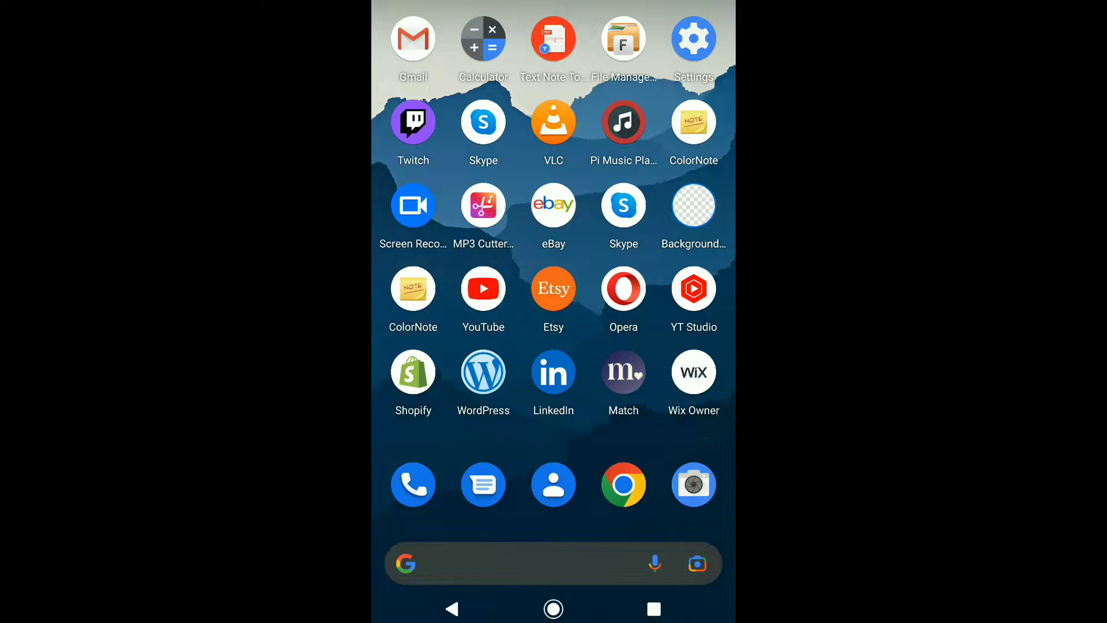
- Open the 'Your Bio and Profile Picture' article under Account Settings in Etsy's Help Center
click(553, 289)
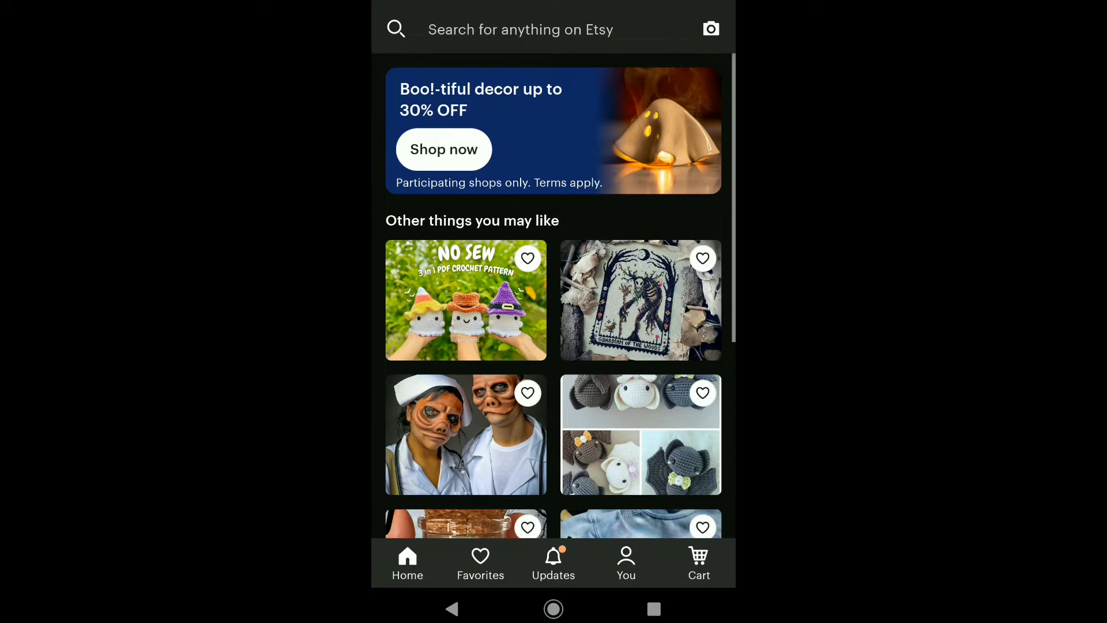
click(627, 563)
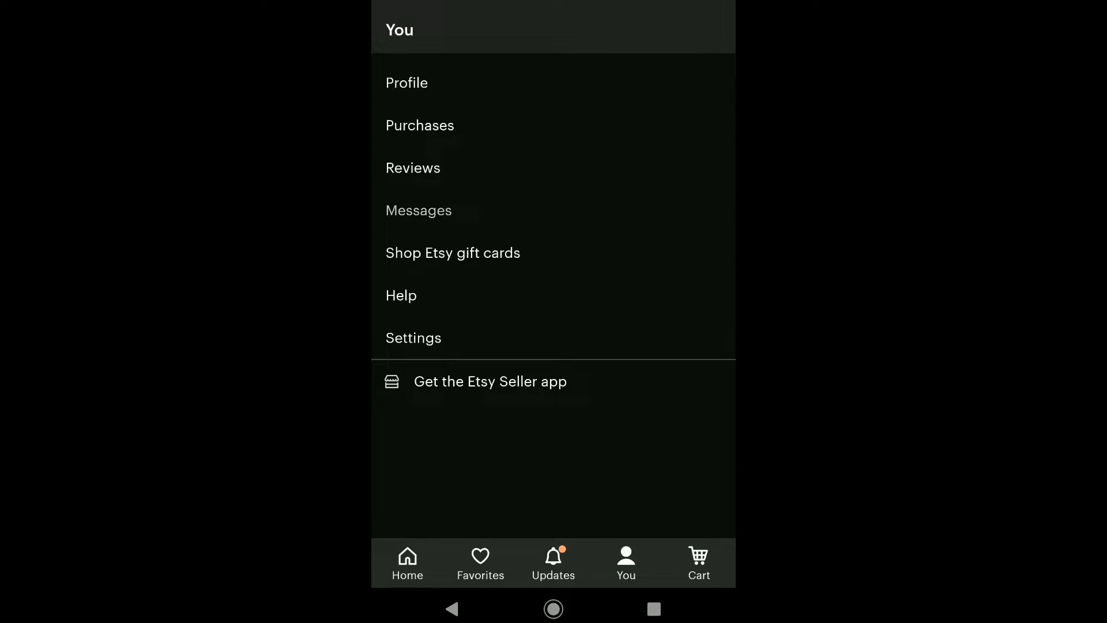
click(418, 295)
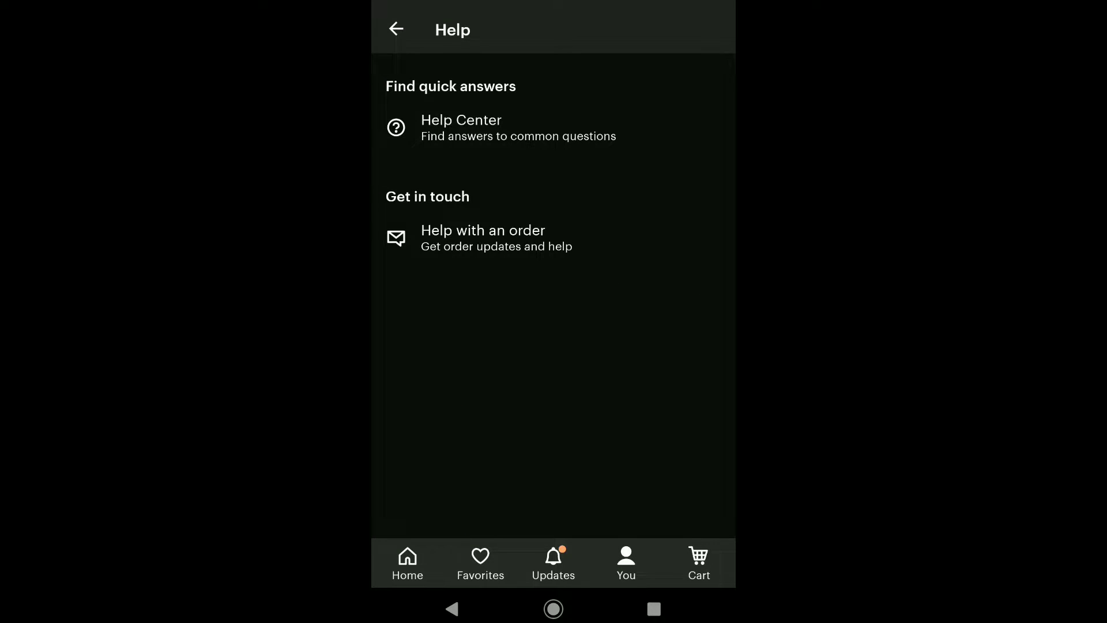
click(517, 137)
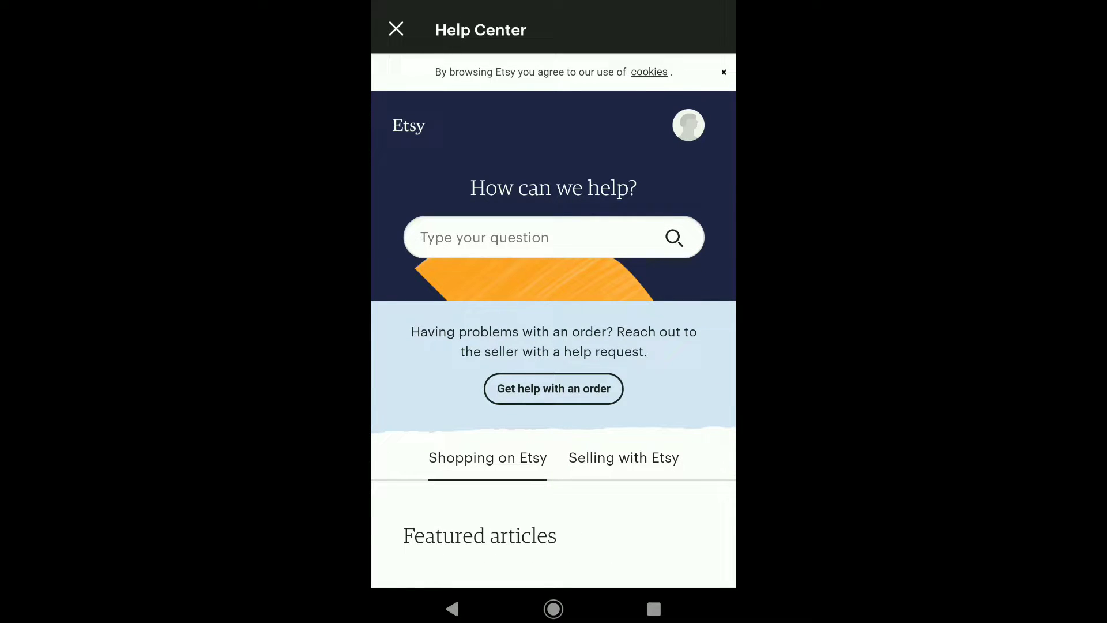
scroll(635, 314, down, 10)
scroll(664, 238, down, 5)
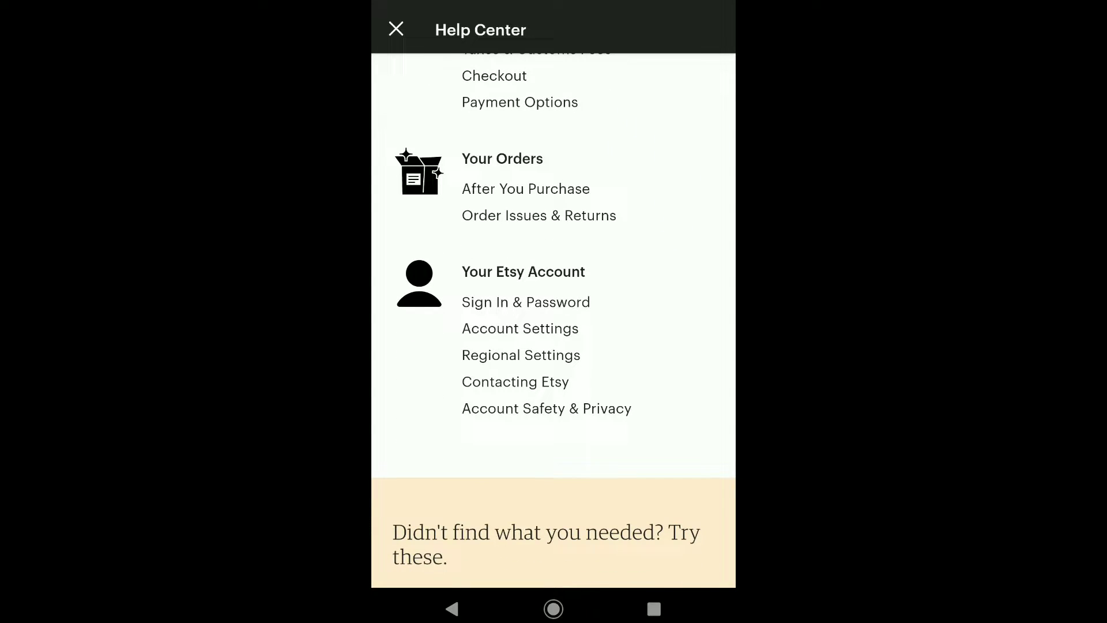
click(520, 328)
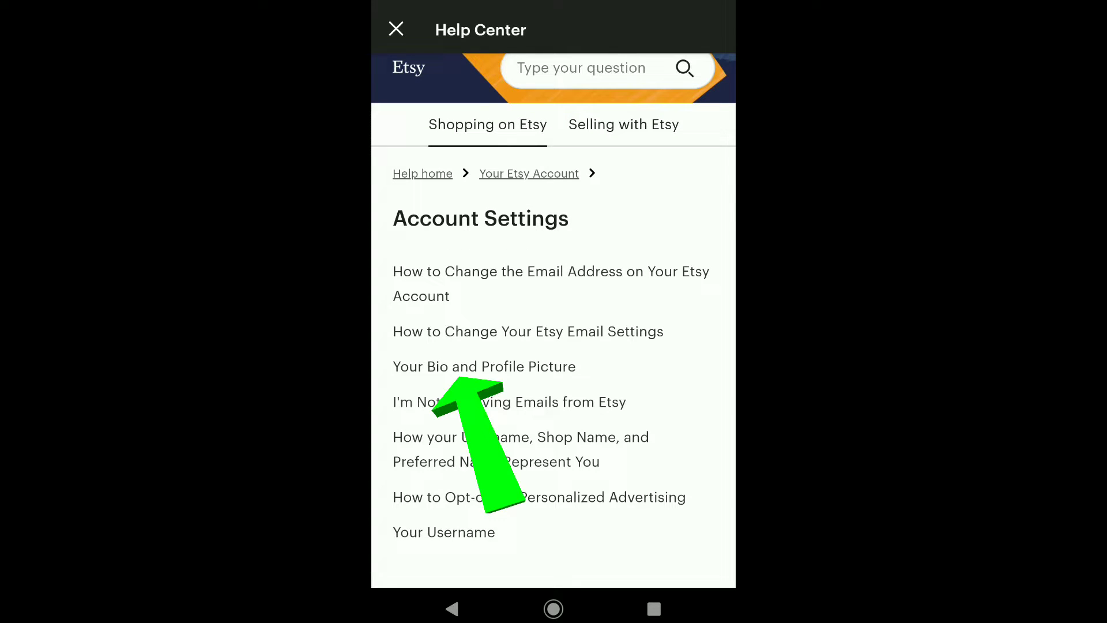
click(484, 366)
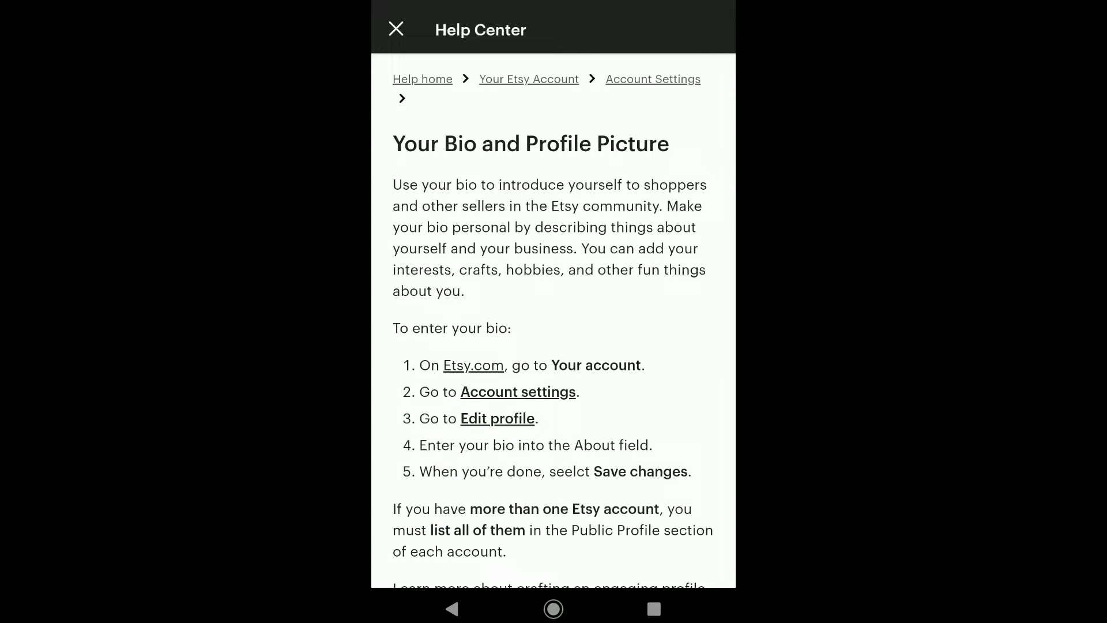
- Go from the article to the Account settings tab, showing the 'Close your account' section
click(519, 394)
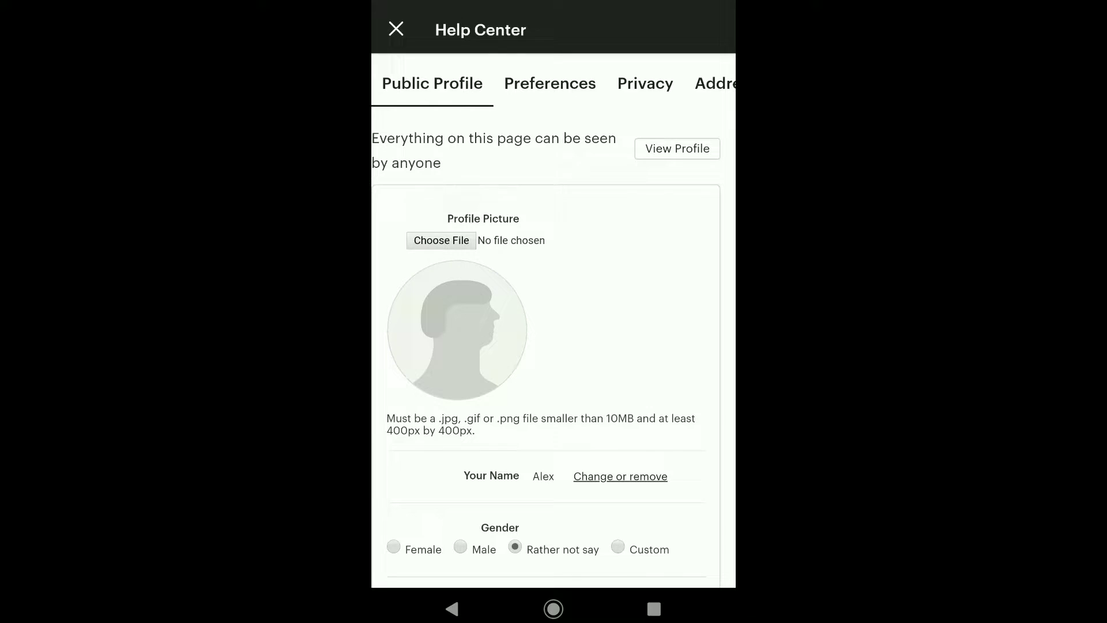
click(445, 77)
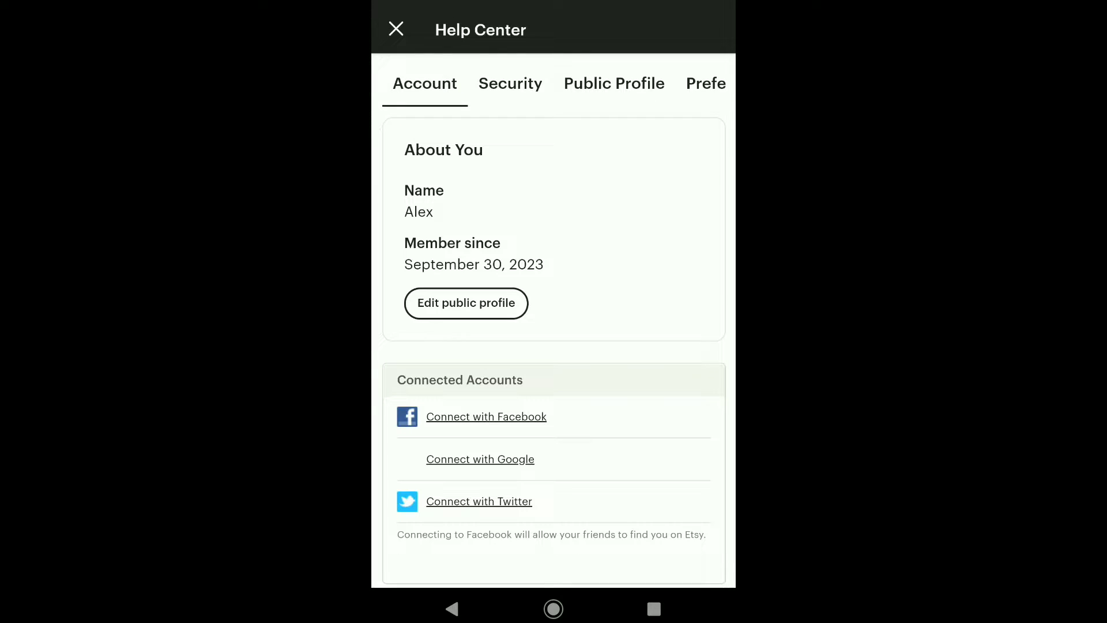
scroll(611, 332, down, 2)
scroll(610, 332, down, 5)
scroll(675, 196, down, 5)
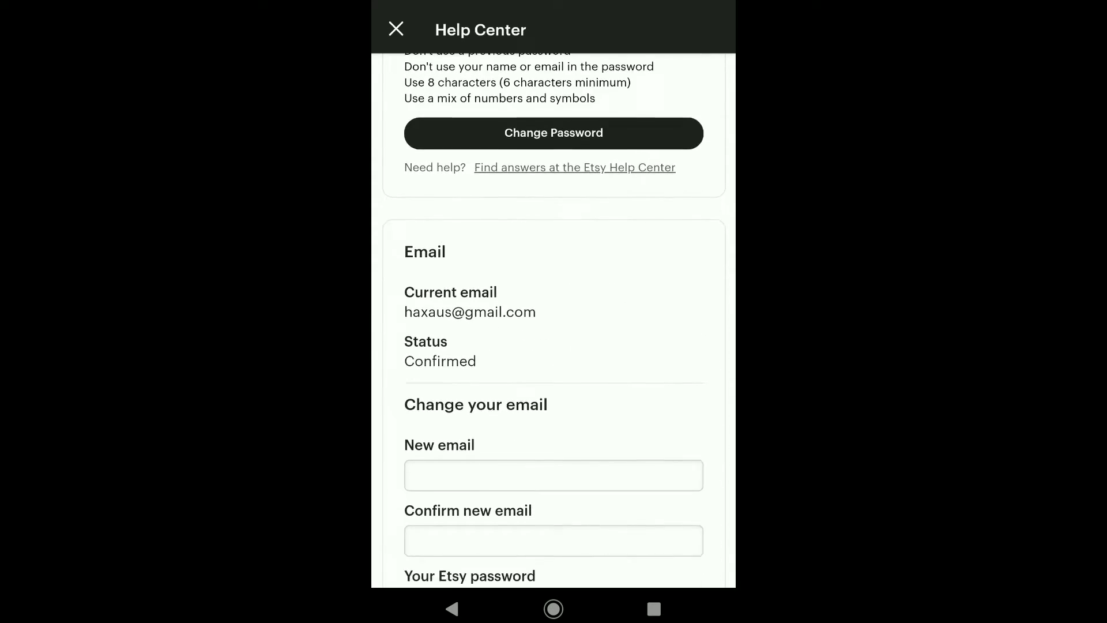
scroll(670, 209, down, 5)
scroll(668, 217, down, 5)
scroll(675, 231, down, 1)
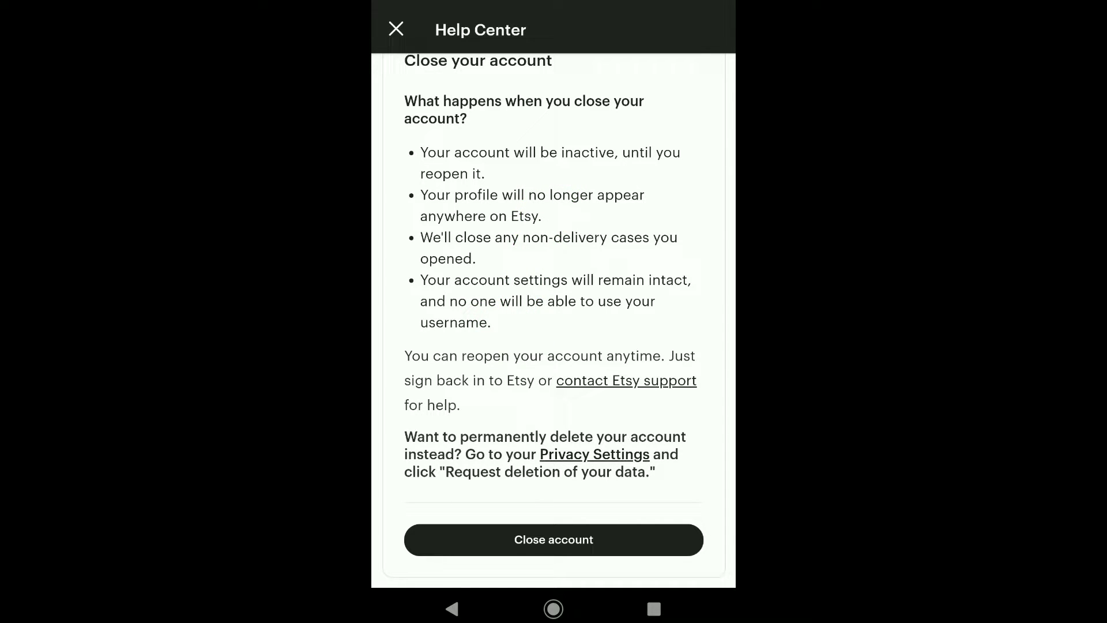
scroll(555, 316, down, 1)
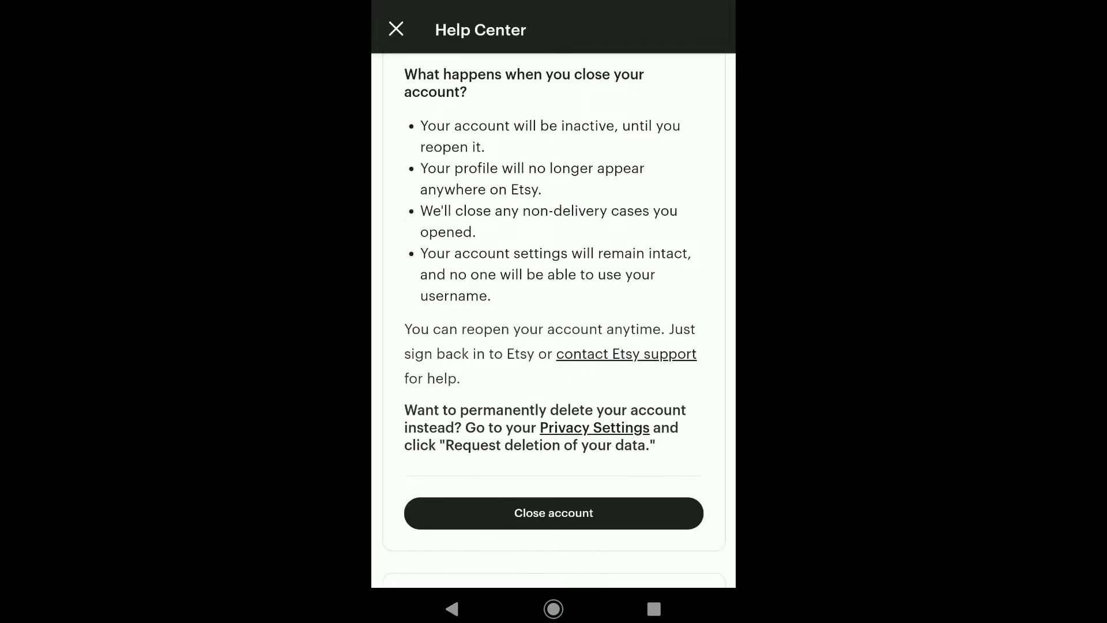
- In Privacy Settings, request deletion of your data and confirm with 'Yes, I'm sure'
click(594, 428)
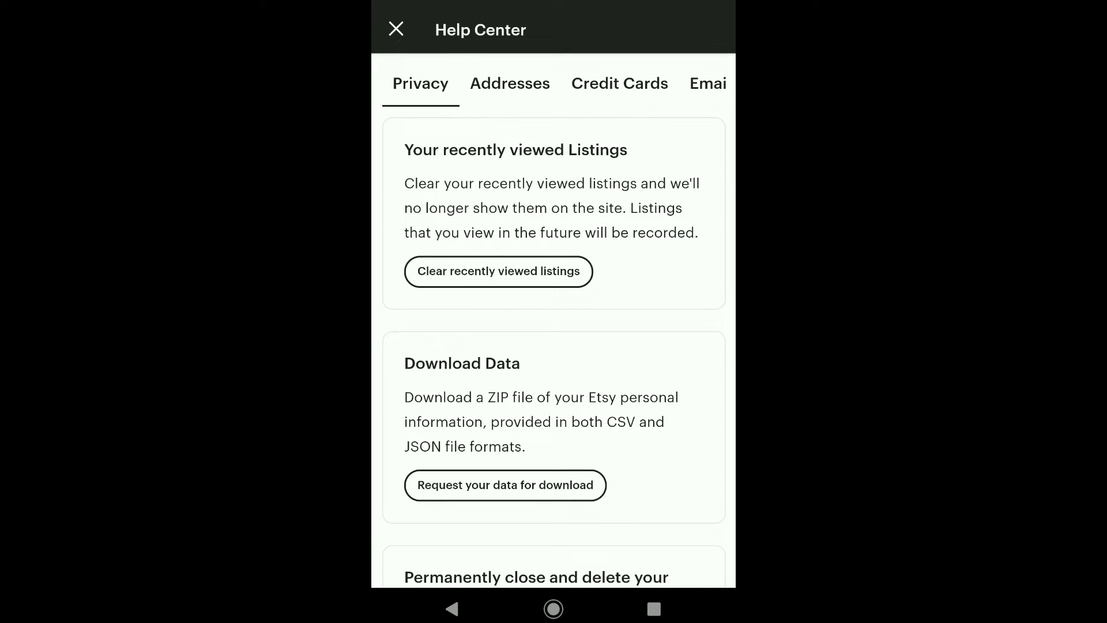
scroll(554, 346, down, 5)
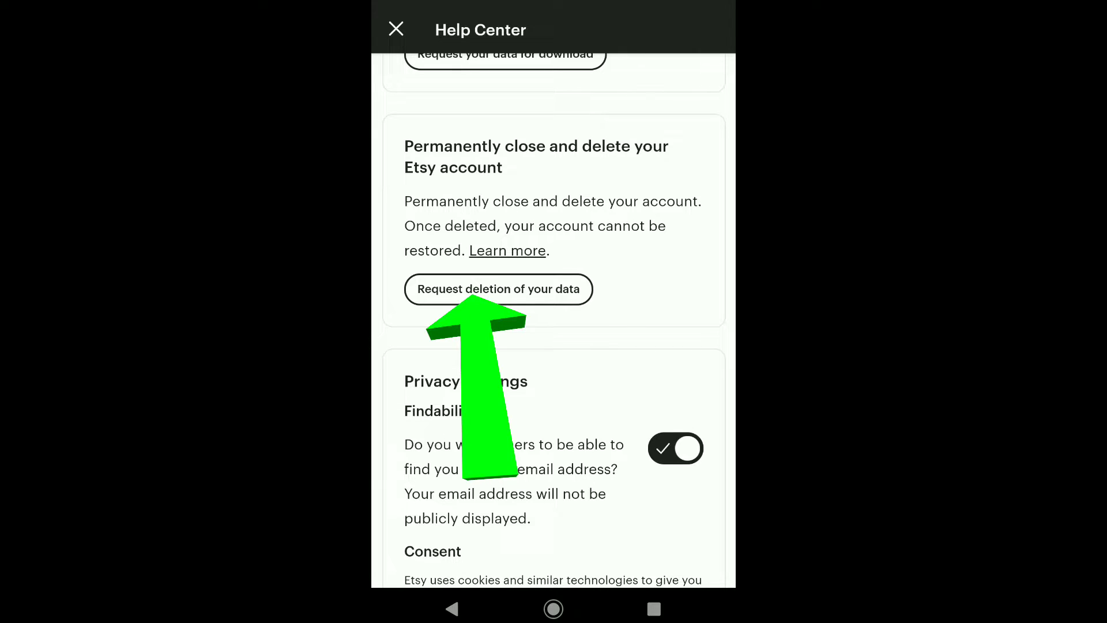
click(511, 289)
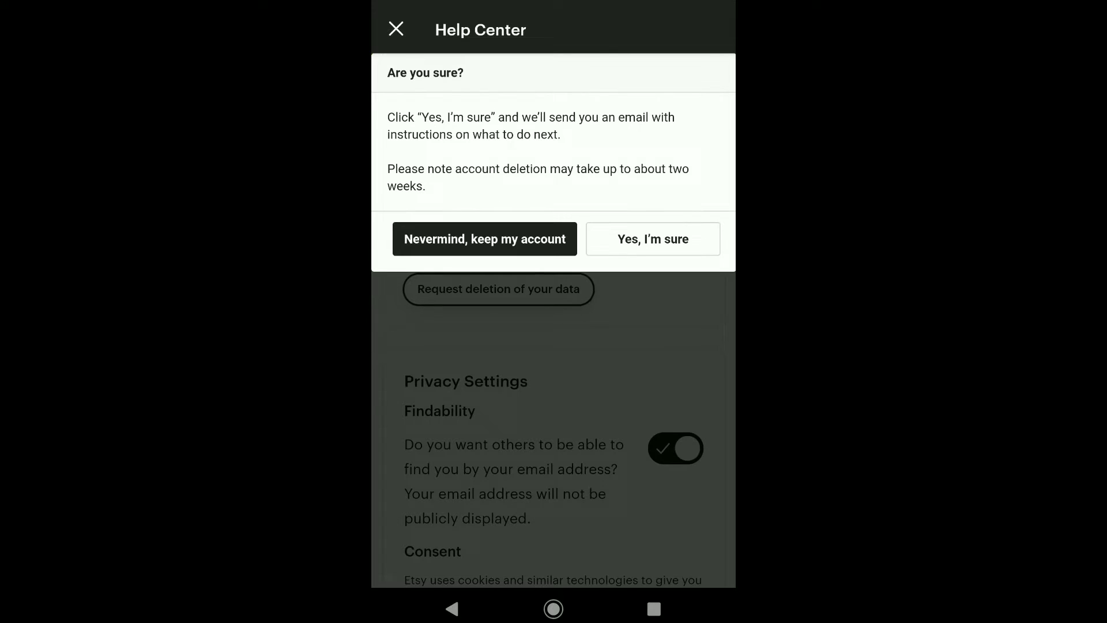
click(639, 239)
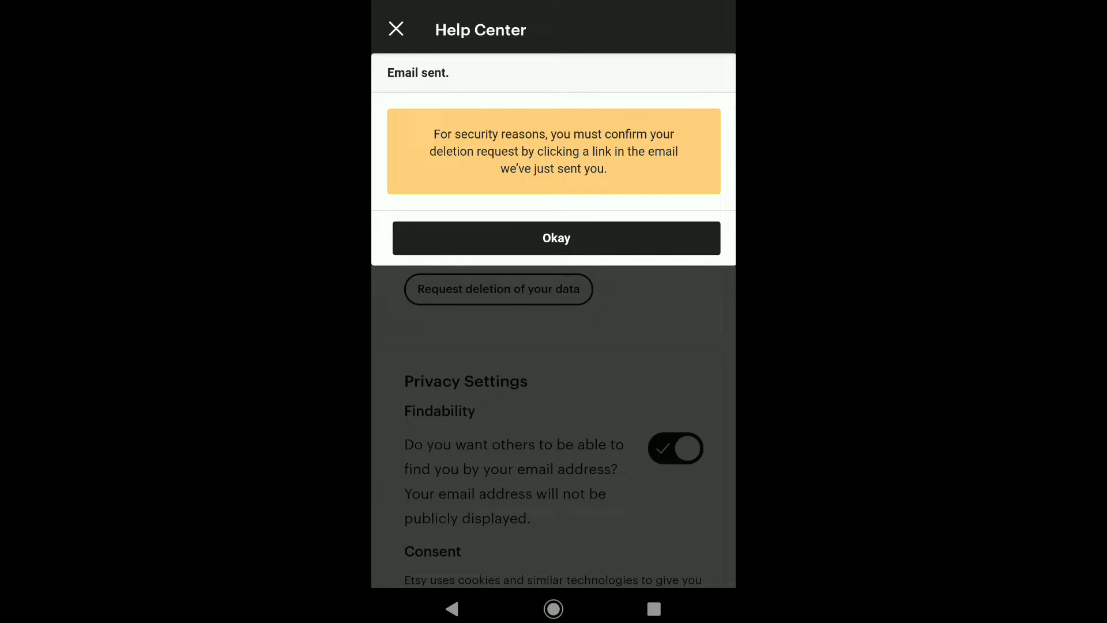
- Dismiss the email-sent notice, then read the deletion email to its Confirm link
click(576, 238)
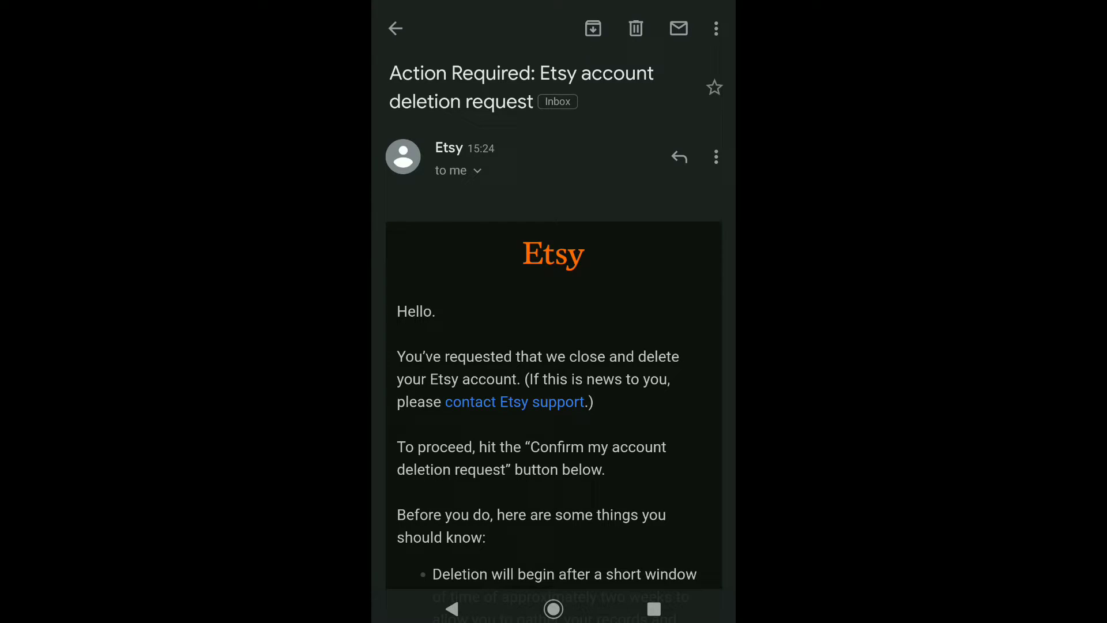
drag(616, 406, 631, 295)
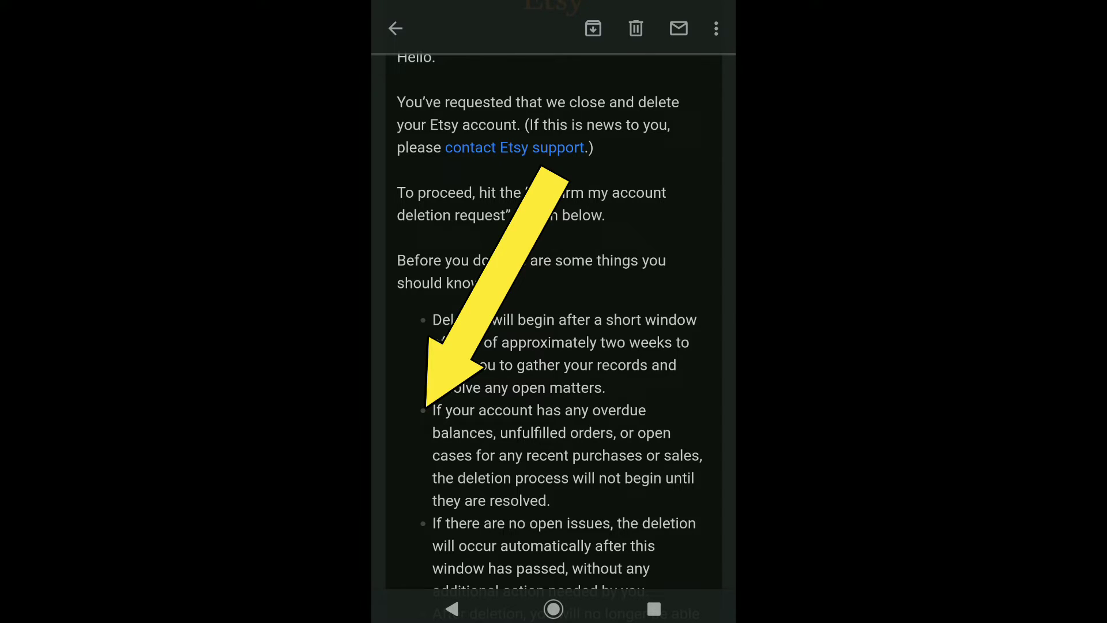
scroll(554, 346, down, 3)
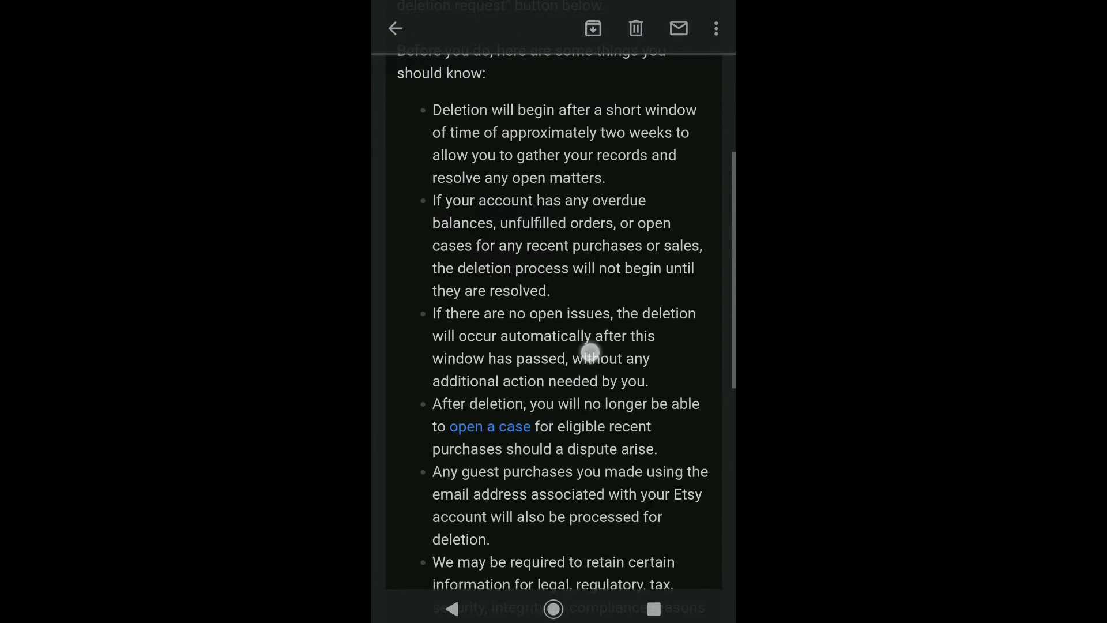
scroll(590, 350, down, 5)
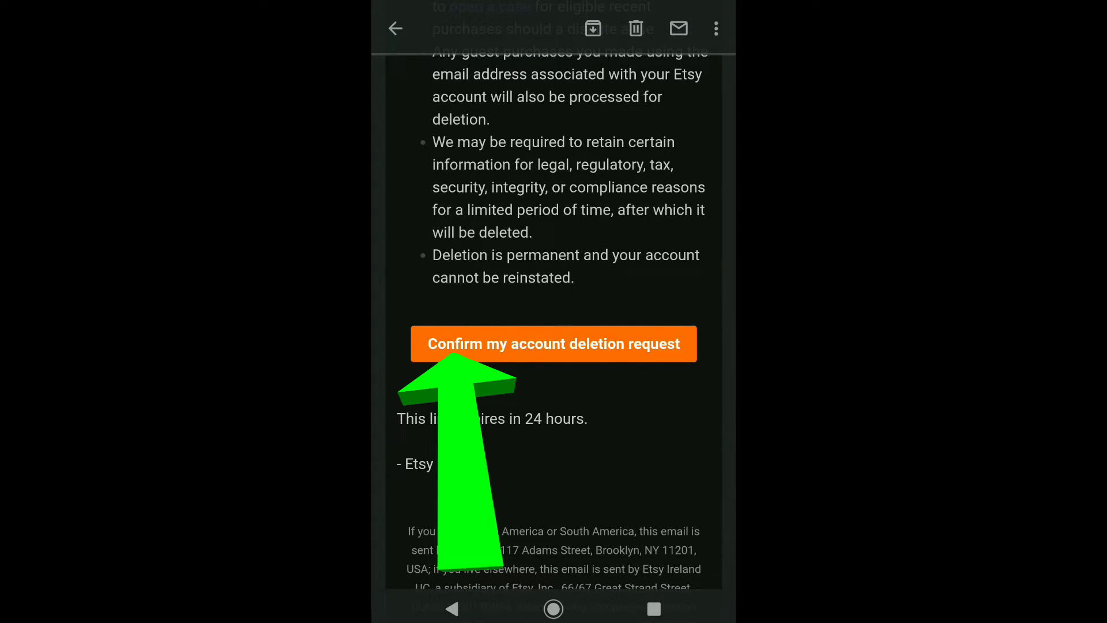
- Follow the email's 'Confirm my account deletion request' link to confirm deletion
click(554, 354)
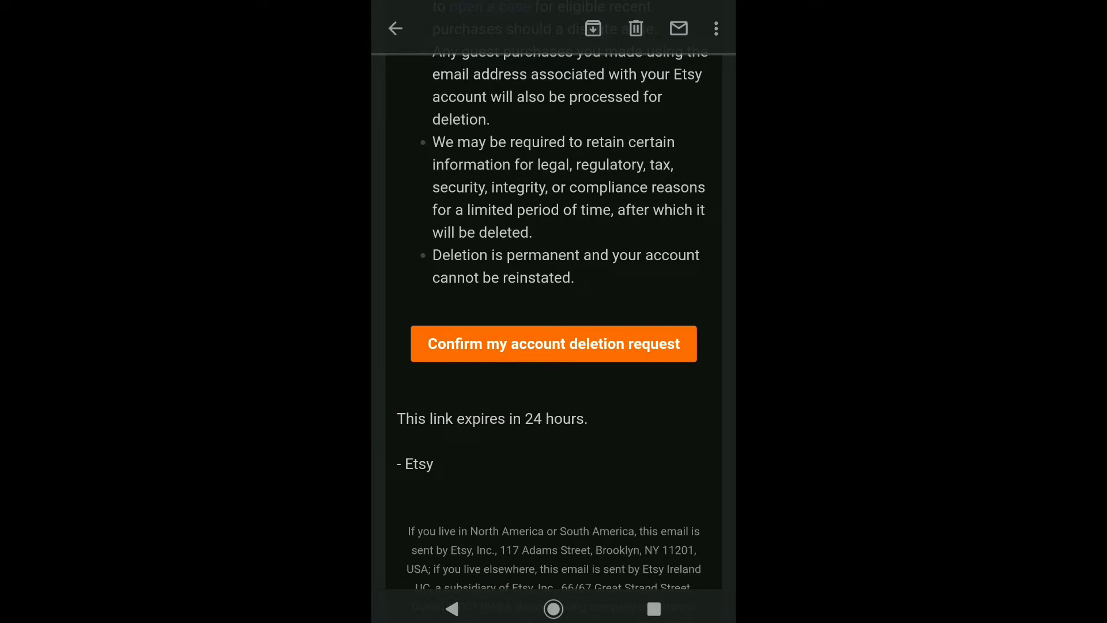